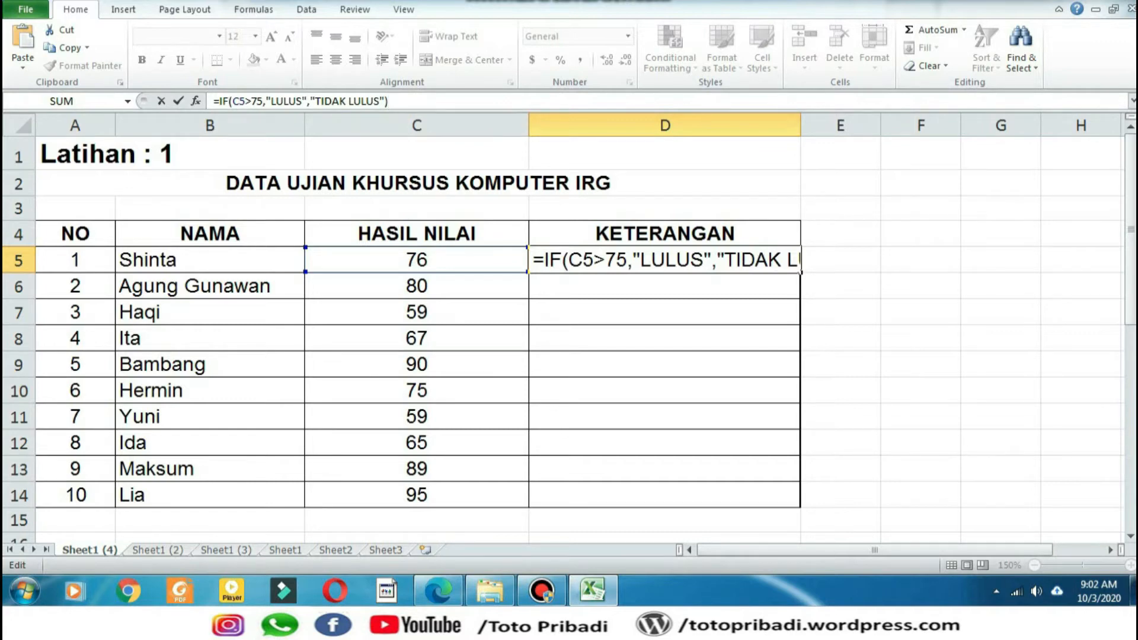
- Enter =IF(C5>75,"LULUS","TIDAK LULUS") in D5 and fill it down the KETERANGAN column through D14
key(Return)
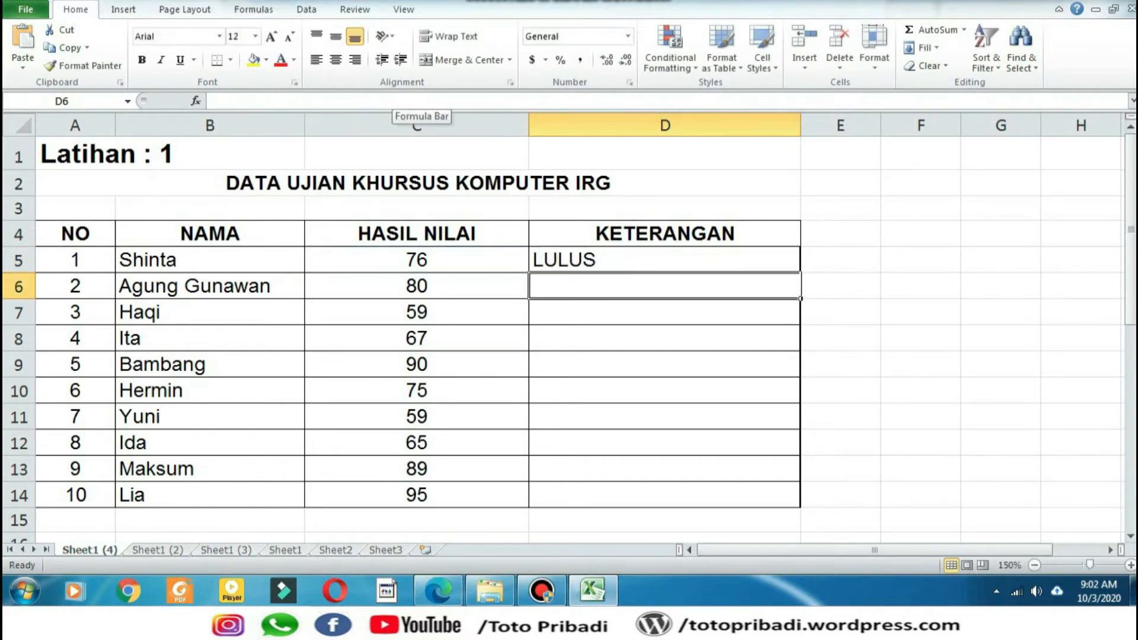
click(665, 260)
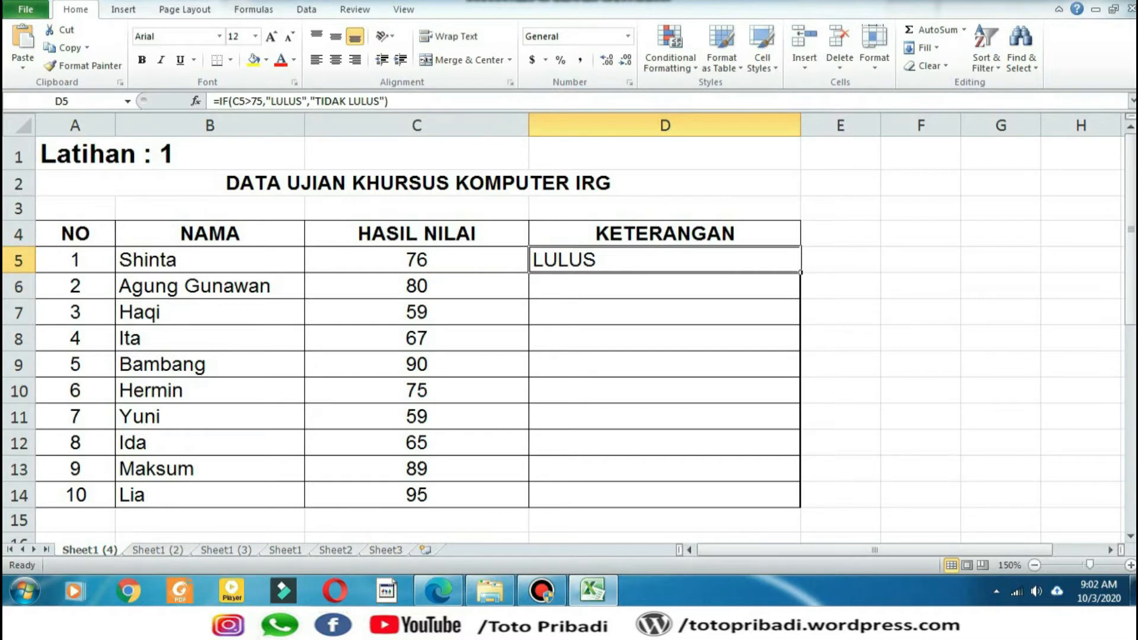
drag(800, 272, 800, 508)
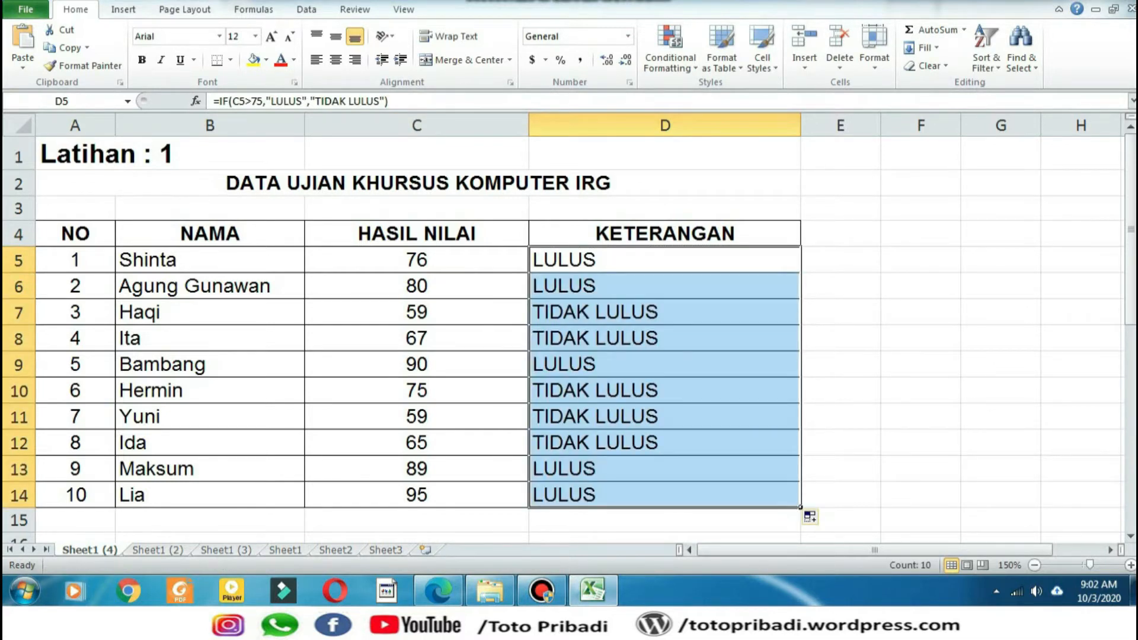
click(1080, 154)
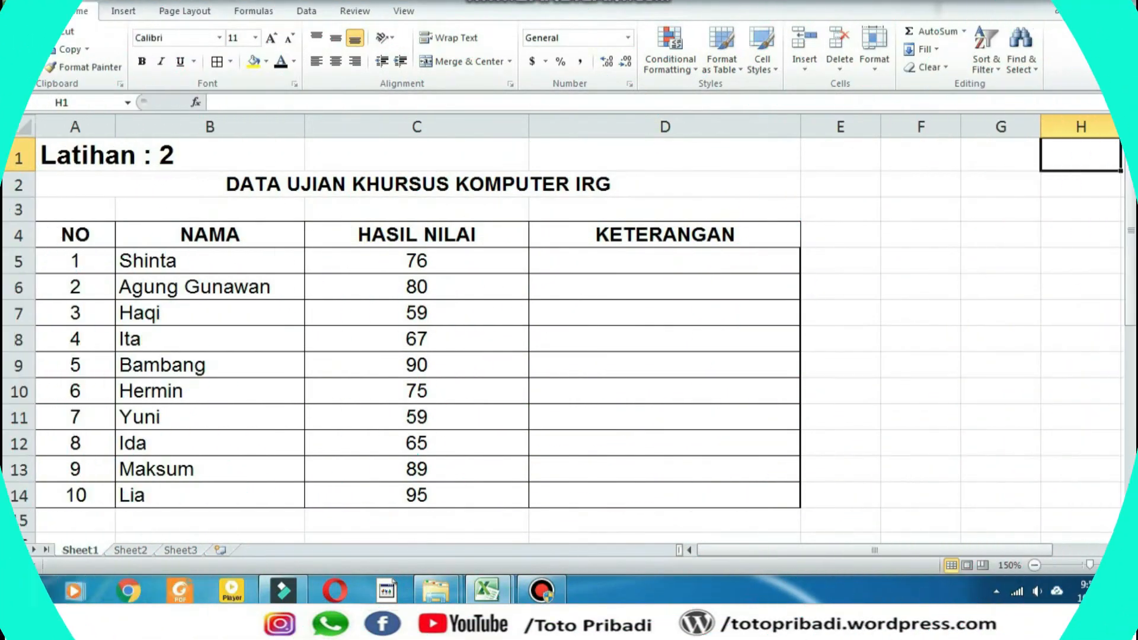
- In the Latihan 2 table, write =IF(C5>80,"MASUK KELAS UNGGULAN",IF(C5>70,"MASUK KELAS REGULER",IF(C5>60,"CADANGAN",IF(C5<60,"TIDAK LOLOS")))) in D5
click(664, 260)
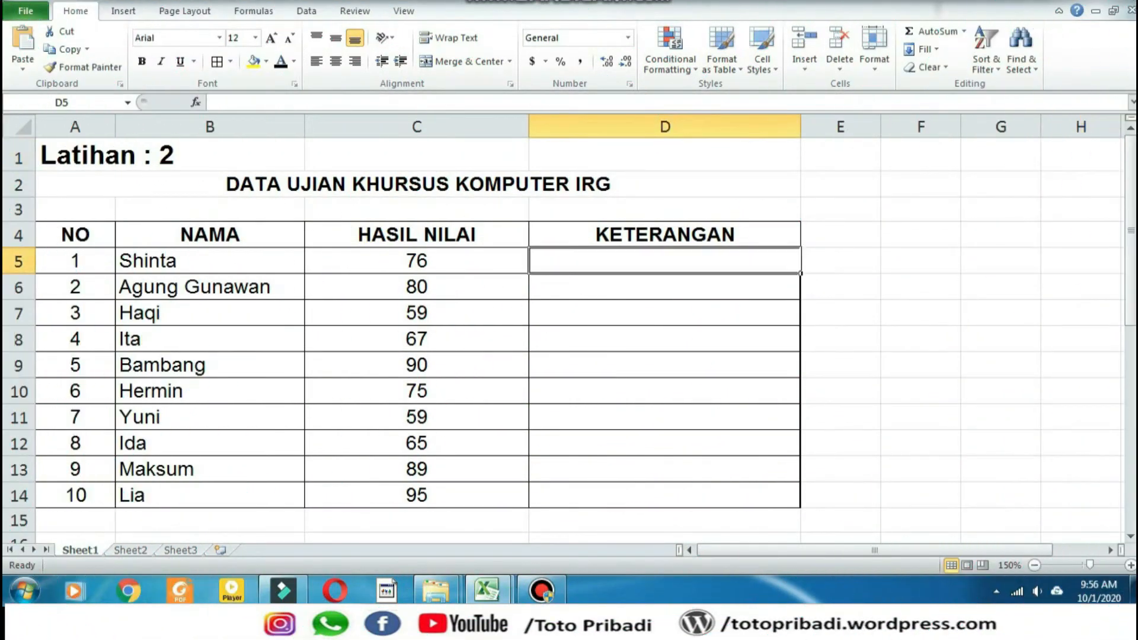
text(=IF)
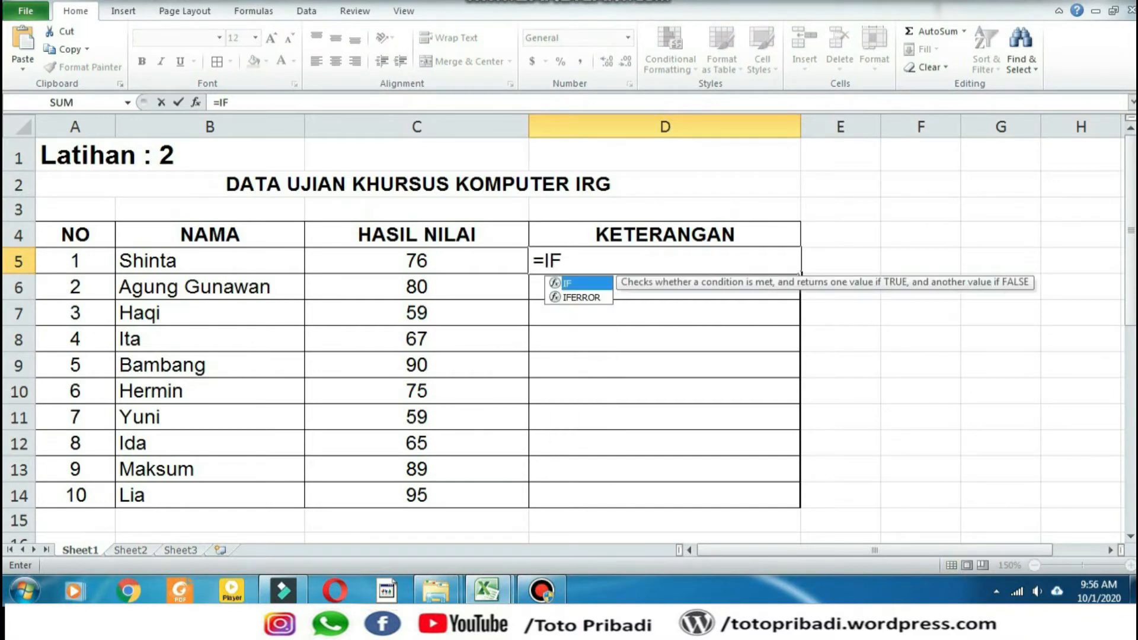
text(()
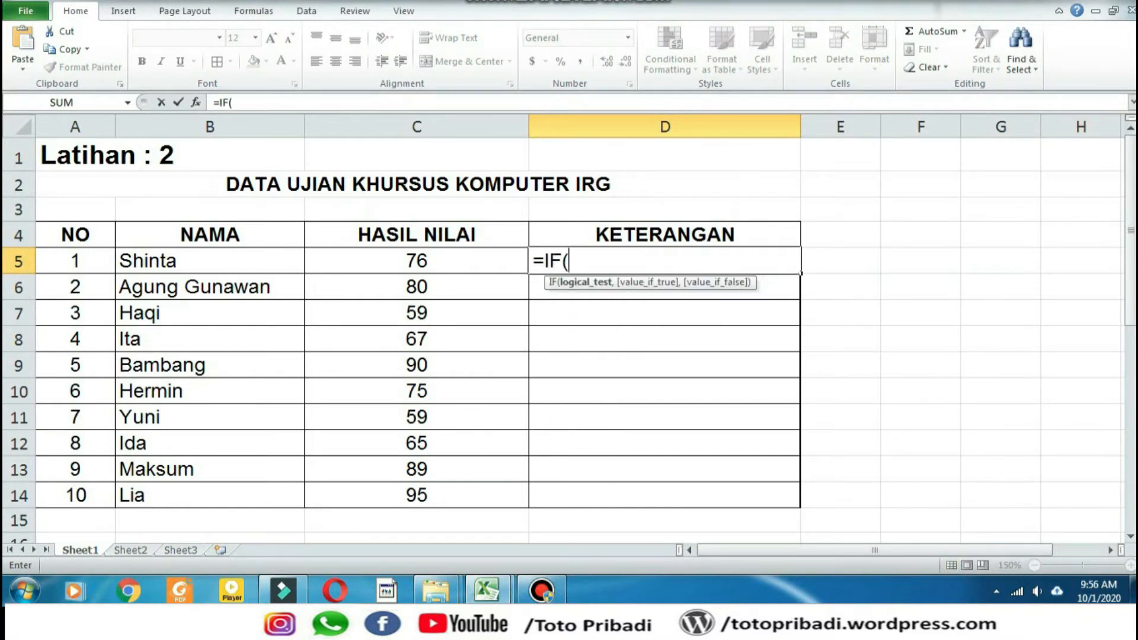
text(C5>80)
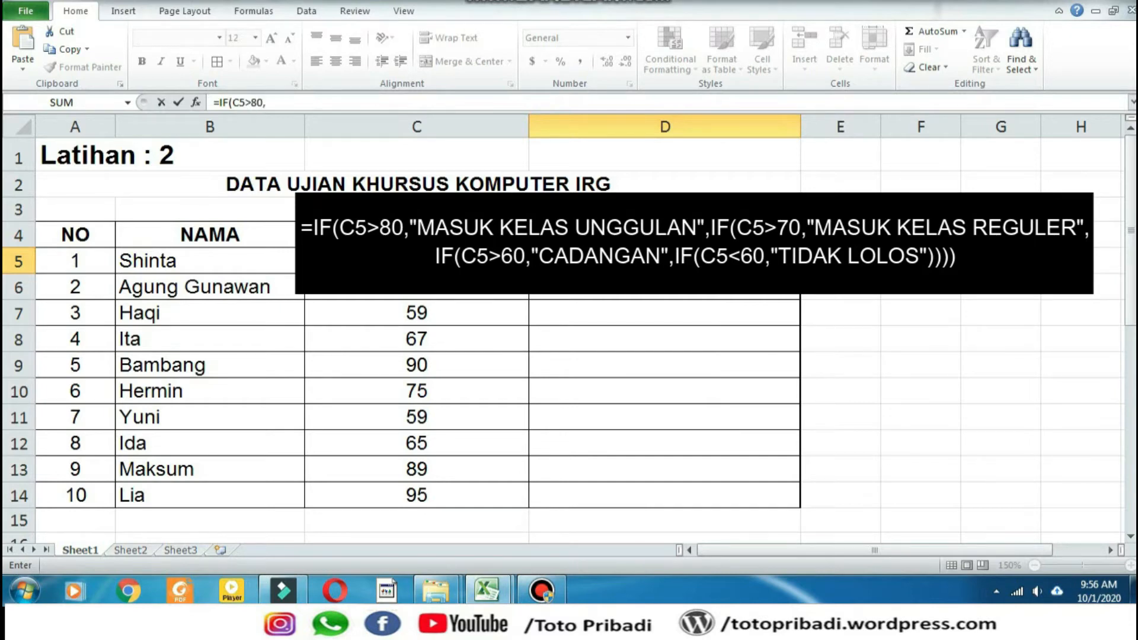
text(,"MASUK KELAS UNGGUL)
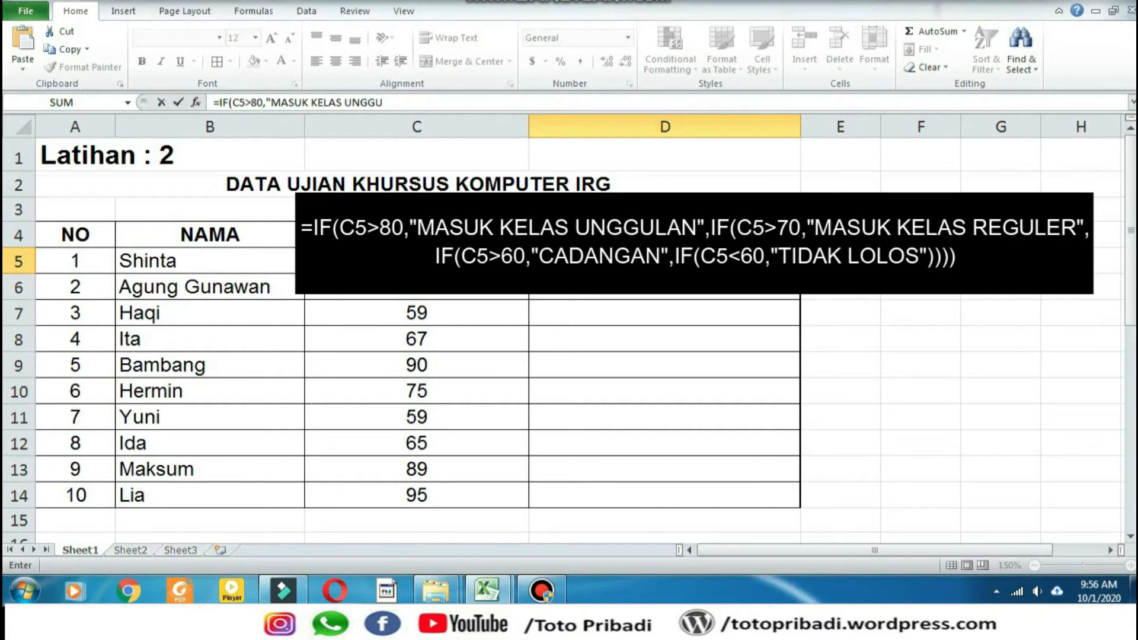
text(AN)
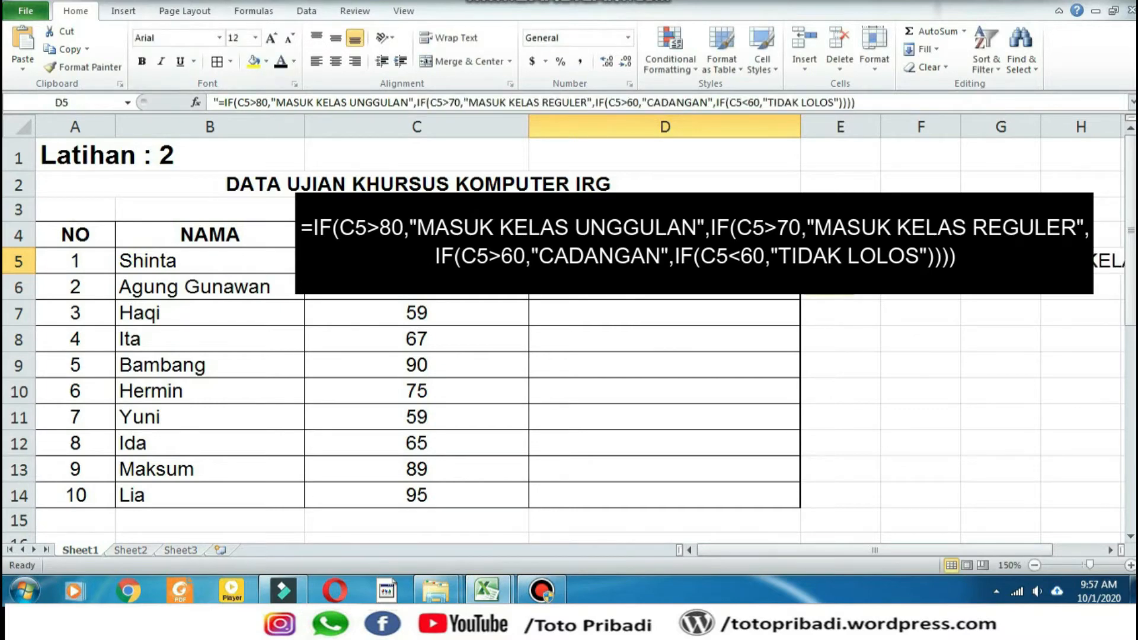
- Remove the stray quotation mark in front of the equals sign in D5 and commit the nested IF formula
click(219, 101)
key(BackSpace)
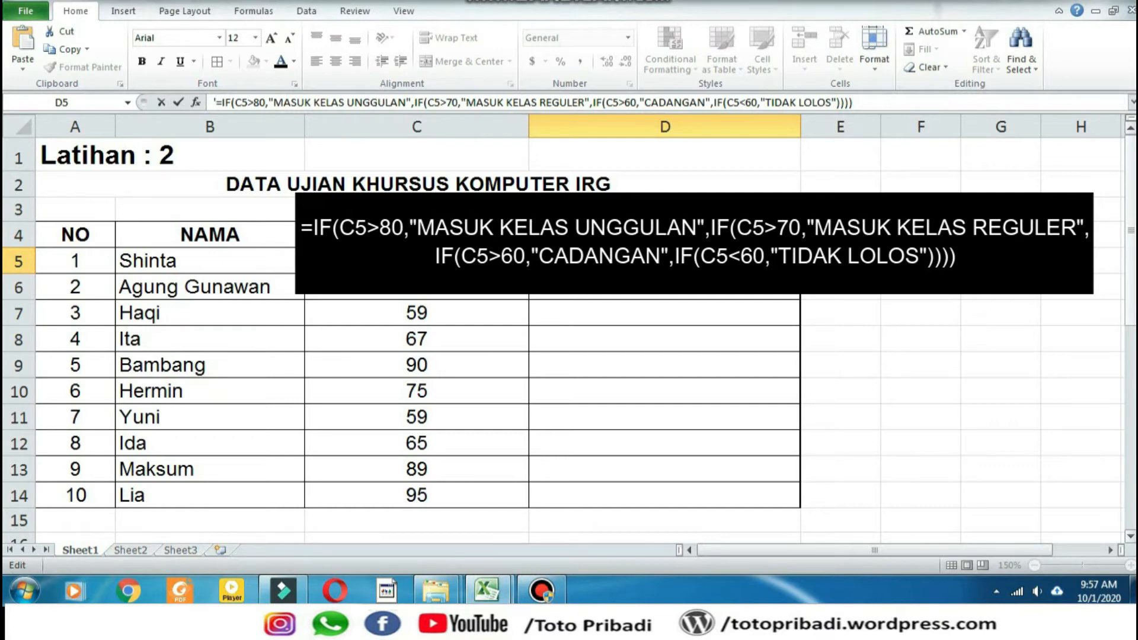
key(Return)
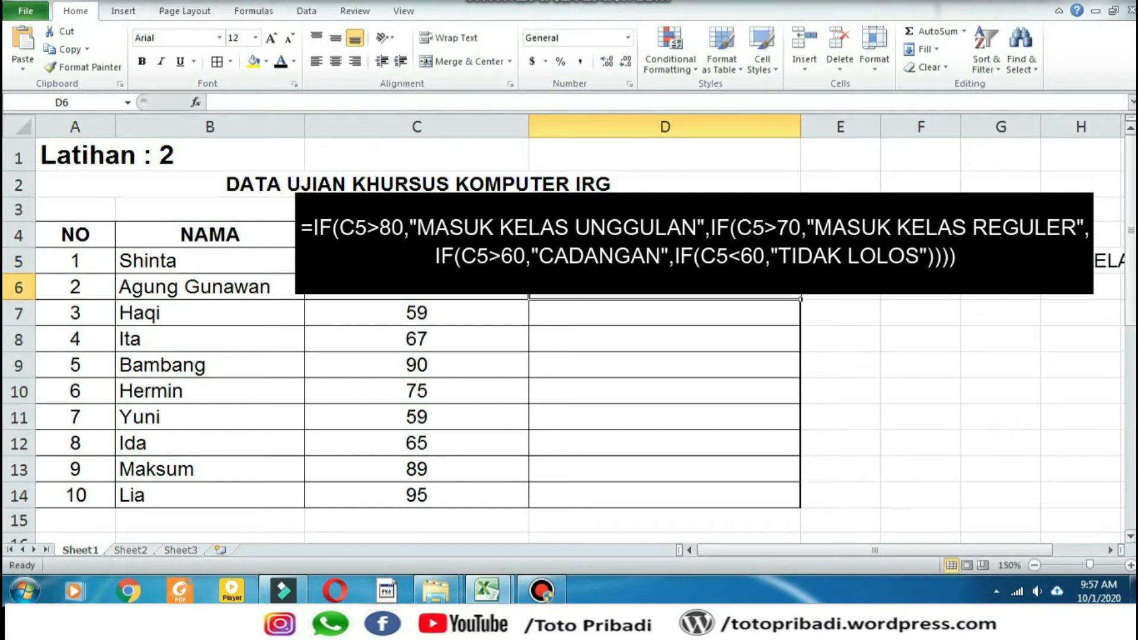
- Fill the nested IF formula from D5 down the KETERANGAN column through D14
key(Up)
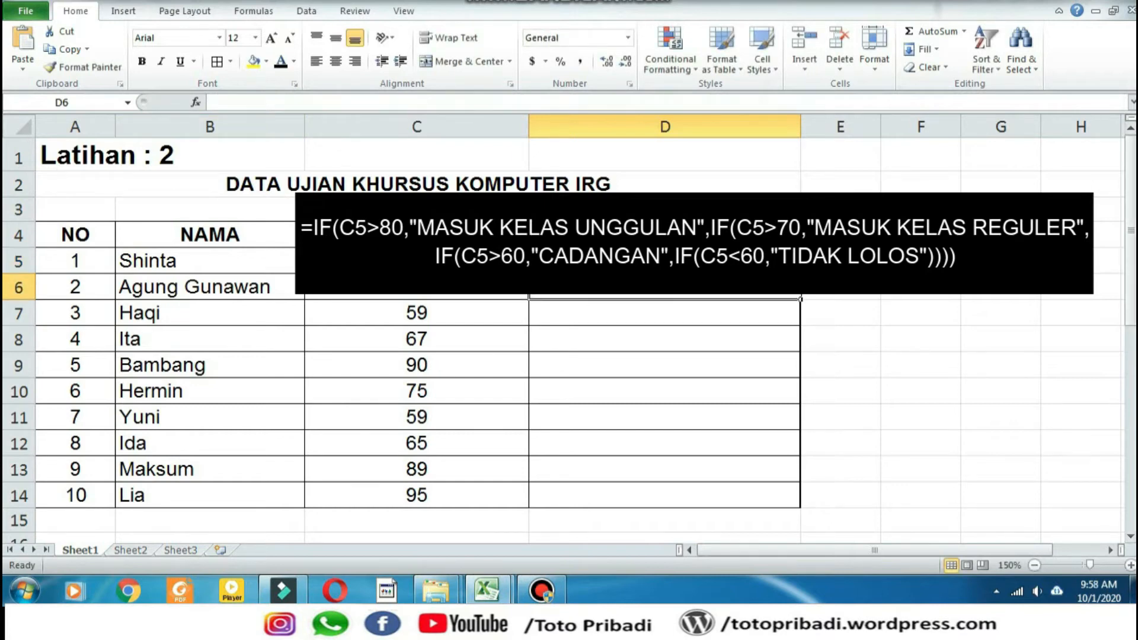
key(Up)
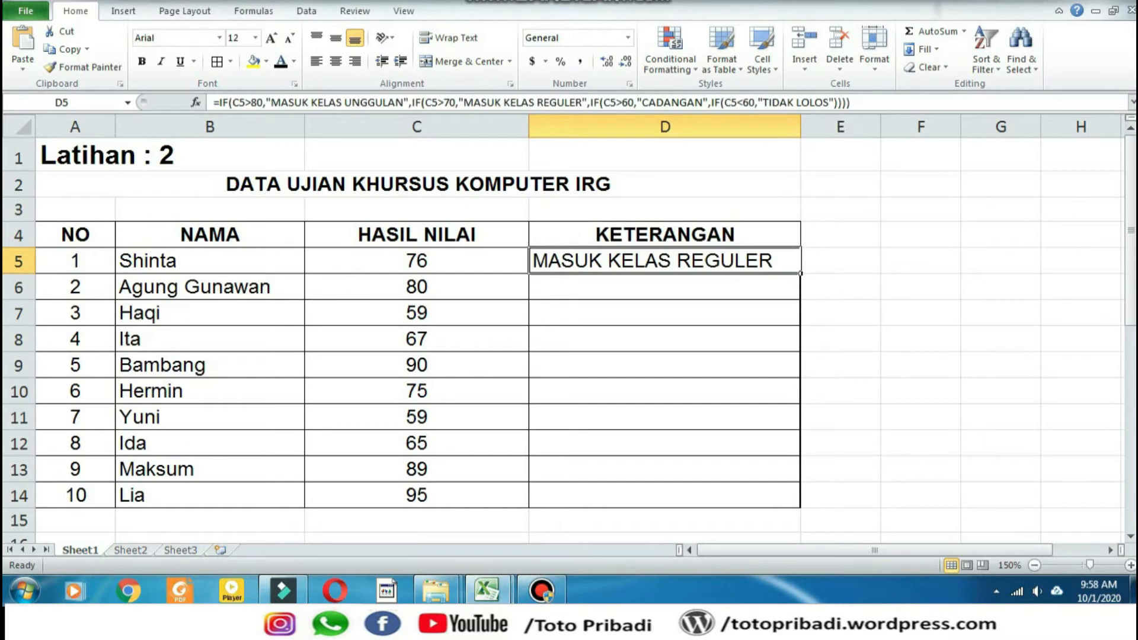
drag(800, 272, 800, 507)
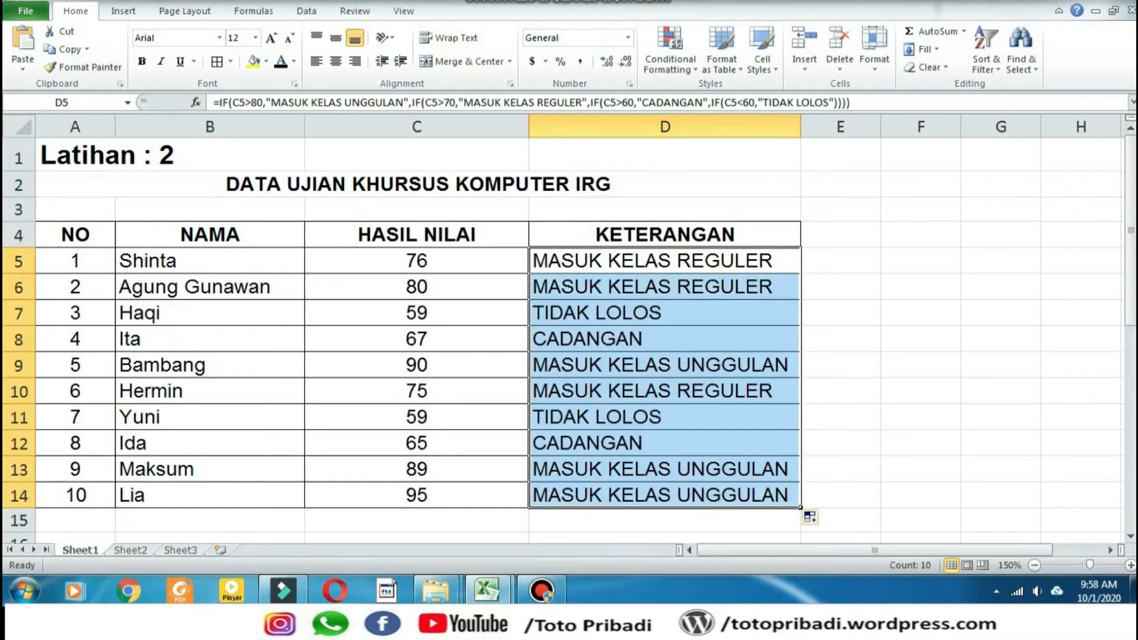
click(1080, 155)
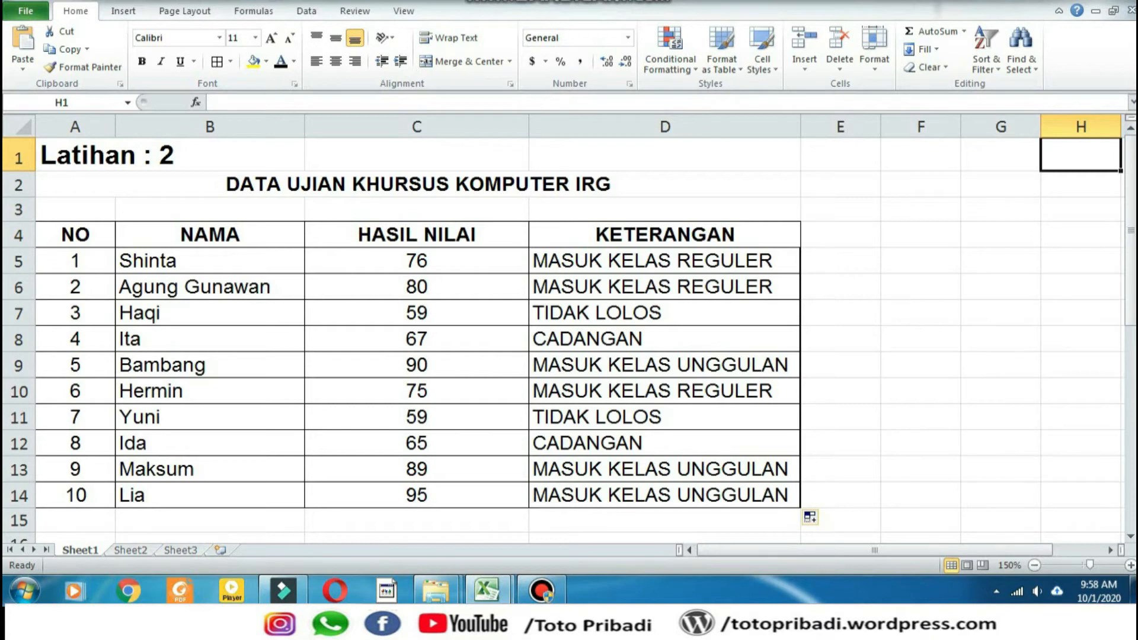
- In the Latihan 3 table, enter =IF(LEFT(C5,1)="B","PRODUK BAIK",IF(LEFT(C5,1)="M","PRODUK CACAT",IF(LEFT(C5,1)="R","PRODUK RUSAK"))) in D5
click(665, 260)
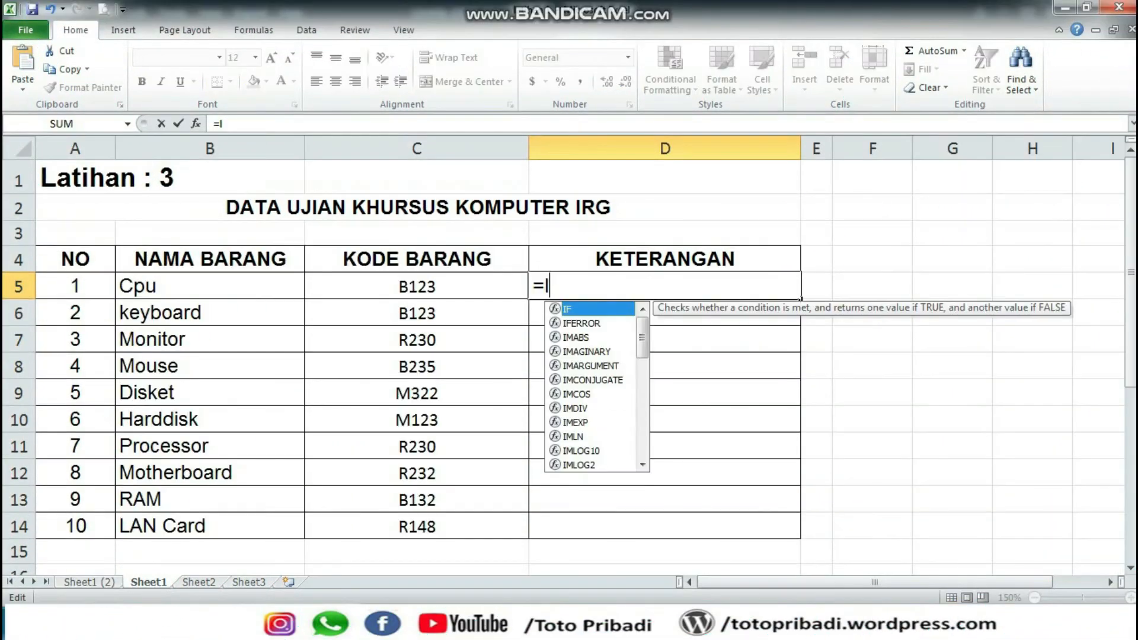
text(F)
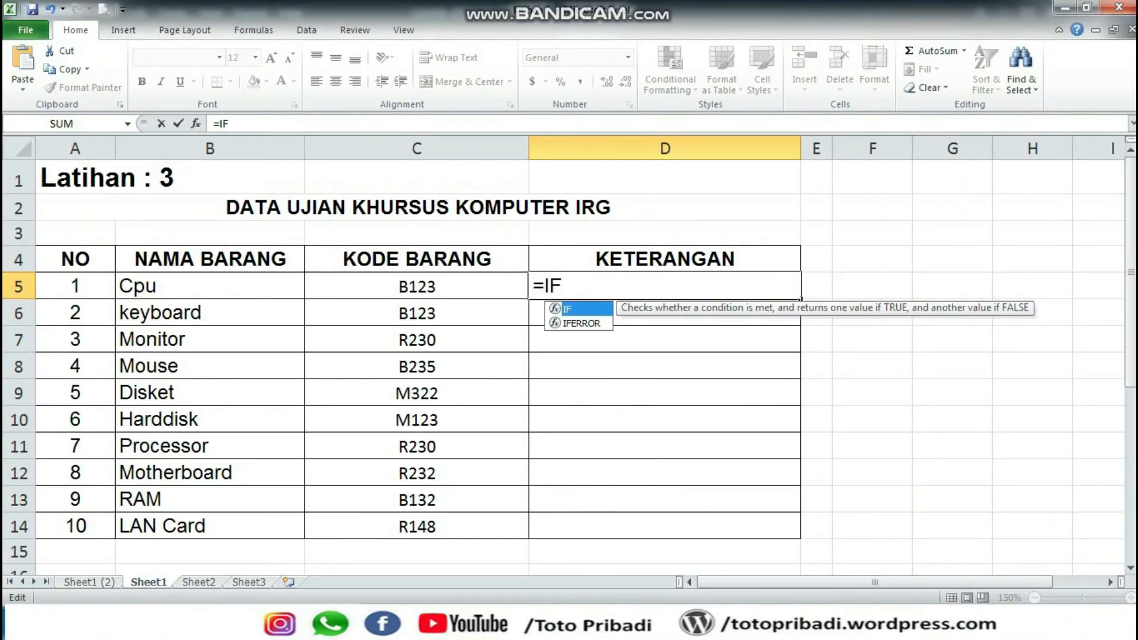
text((LEFT)
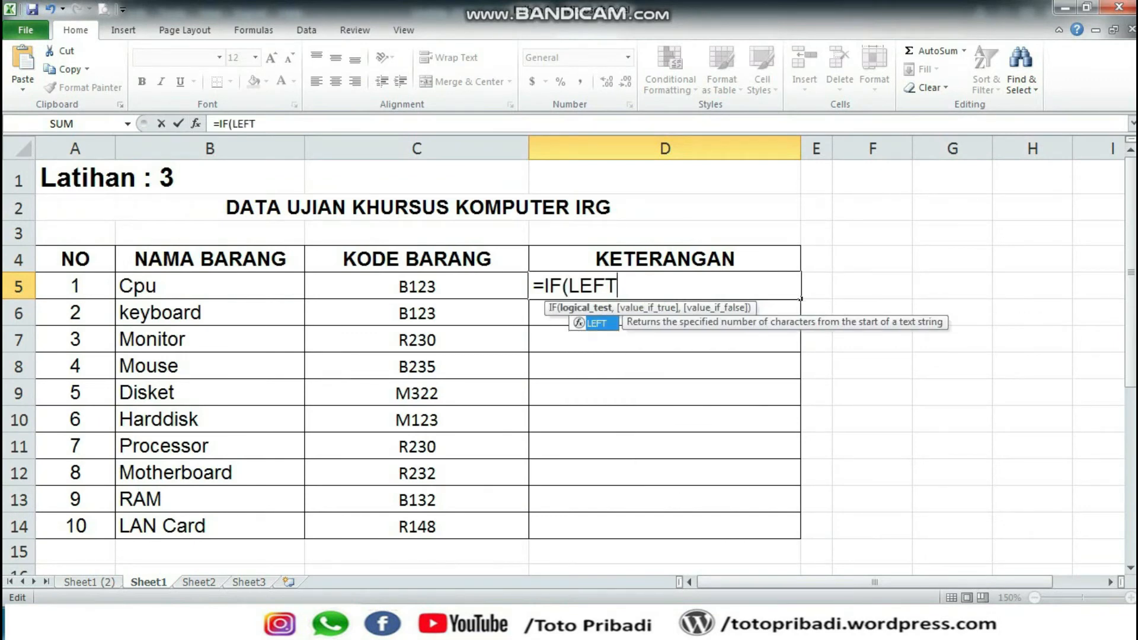
text(()
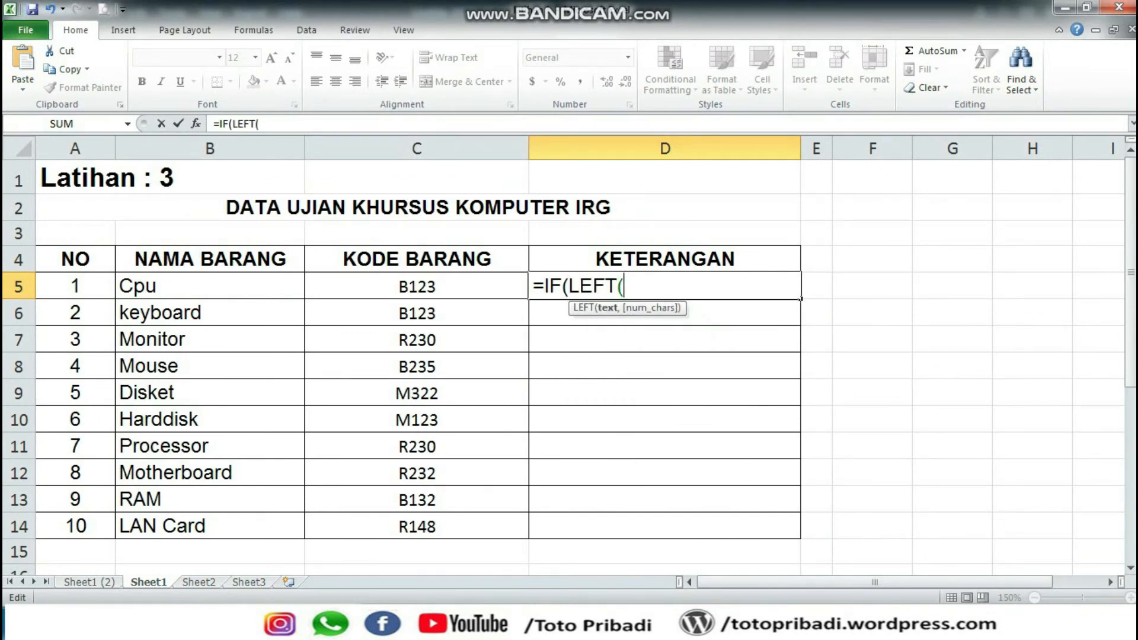
text(C5,1))
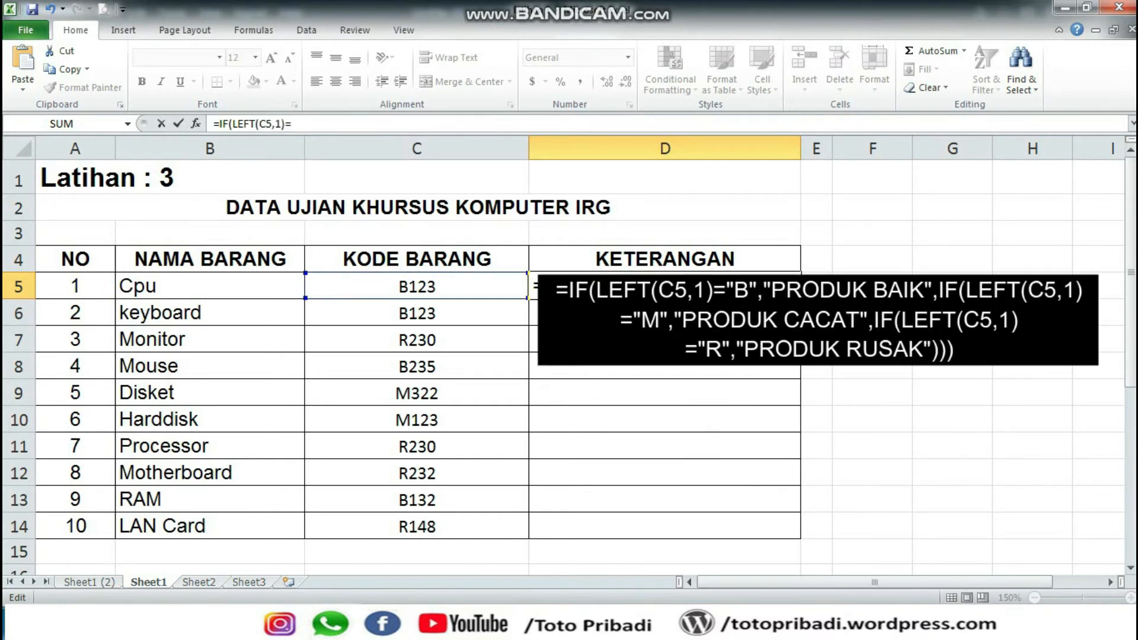
text(="B)
text(","PRODUK BAIK",IF)
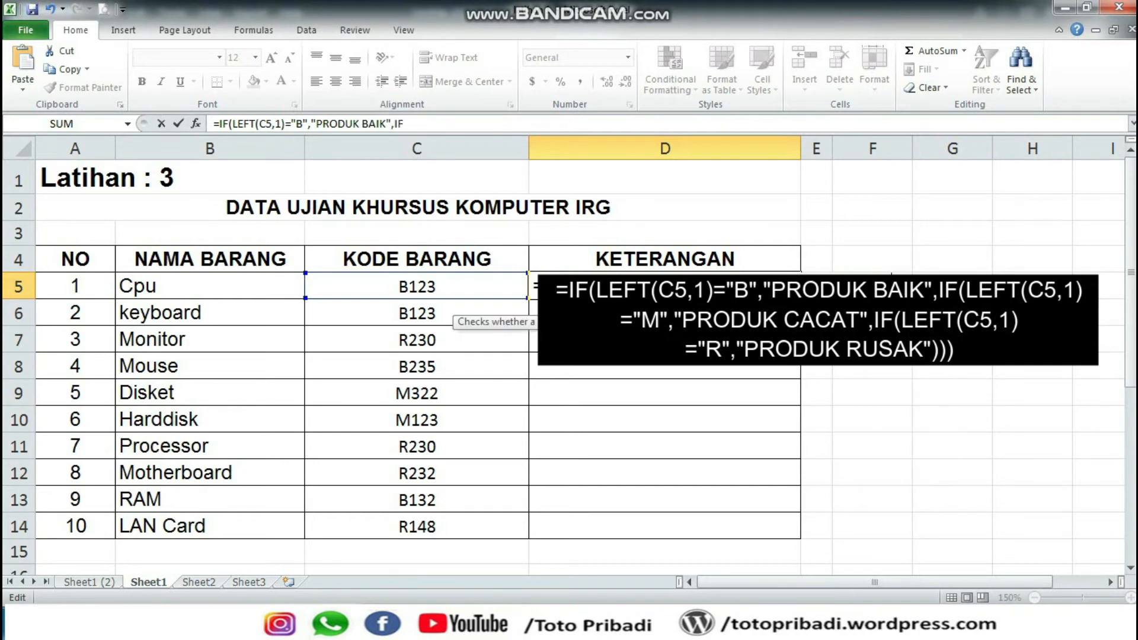
text((LEFT()
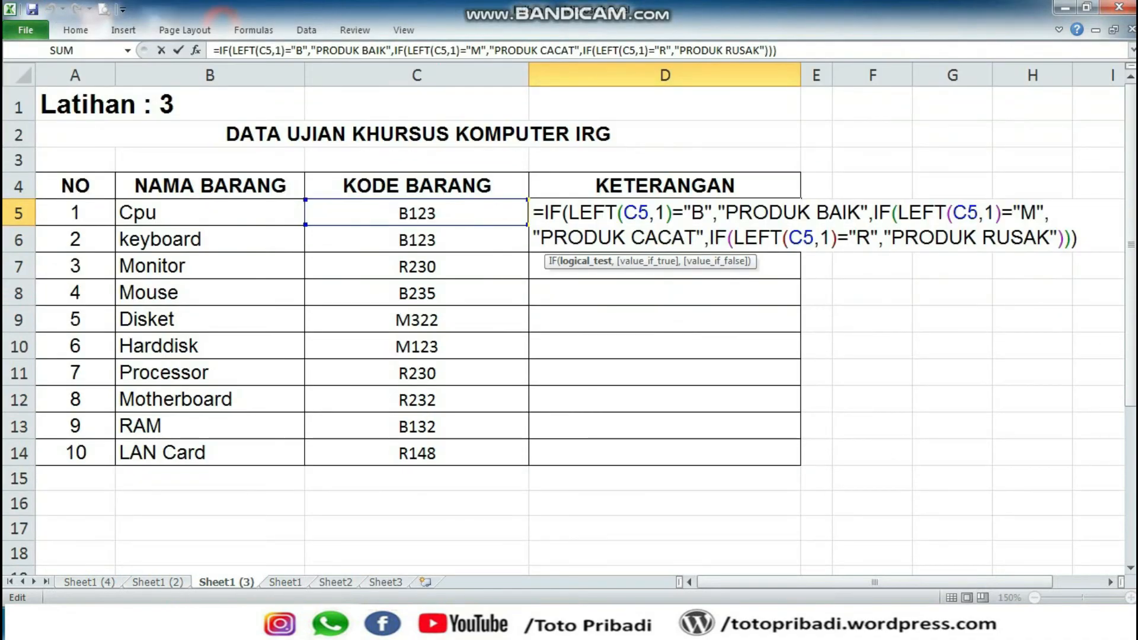
key(Return)
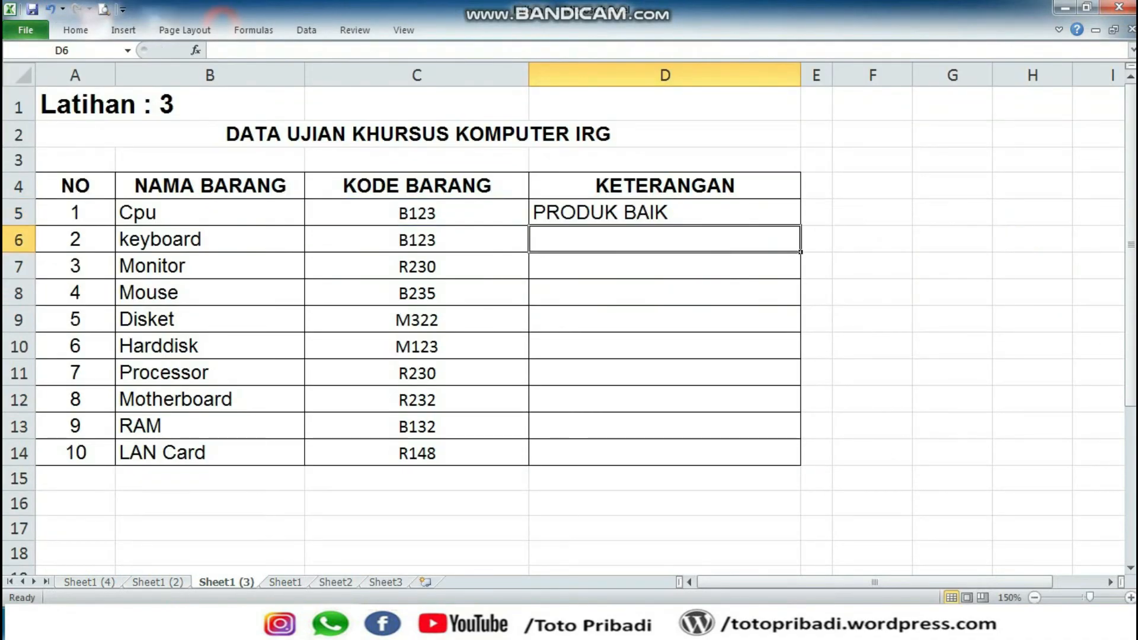
- Fill the IF and LEFT formula from D5 down through D14 for all ten items
key(Up)
drag(800, 226, 800, 465)
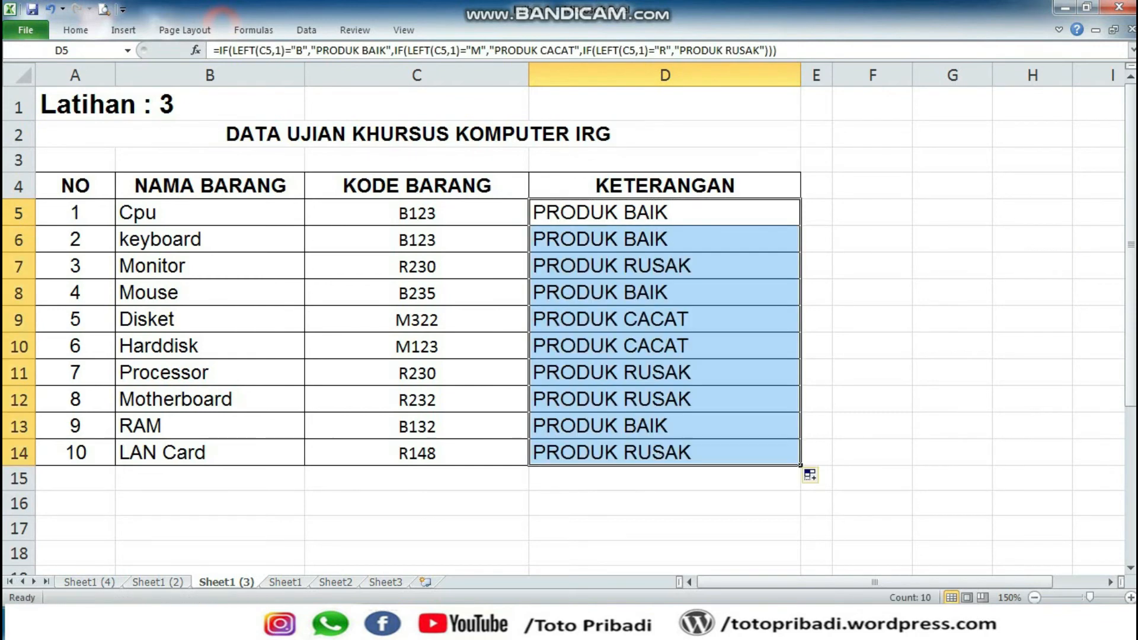
click(952, 399)
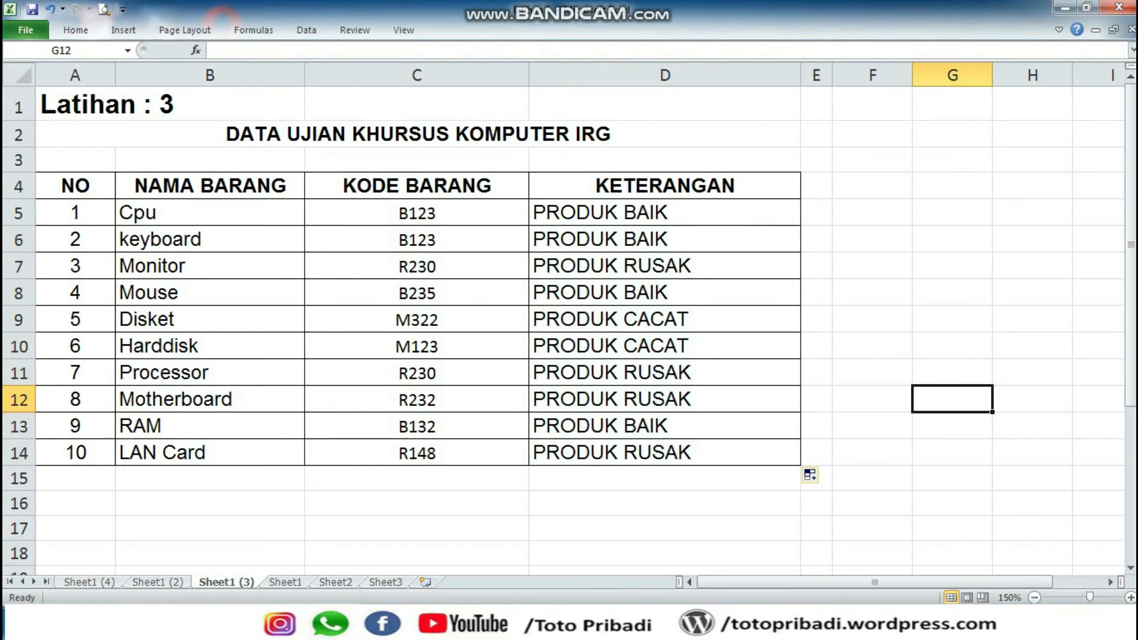
click(665, 213)
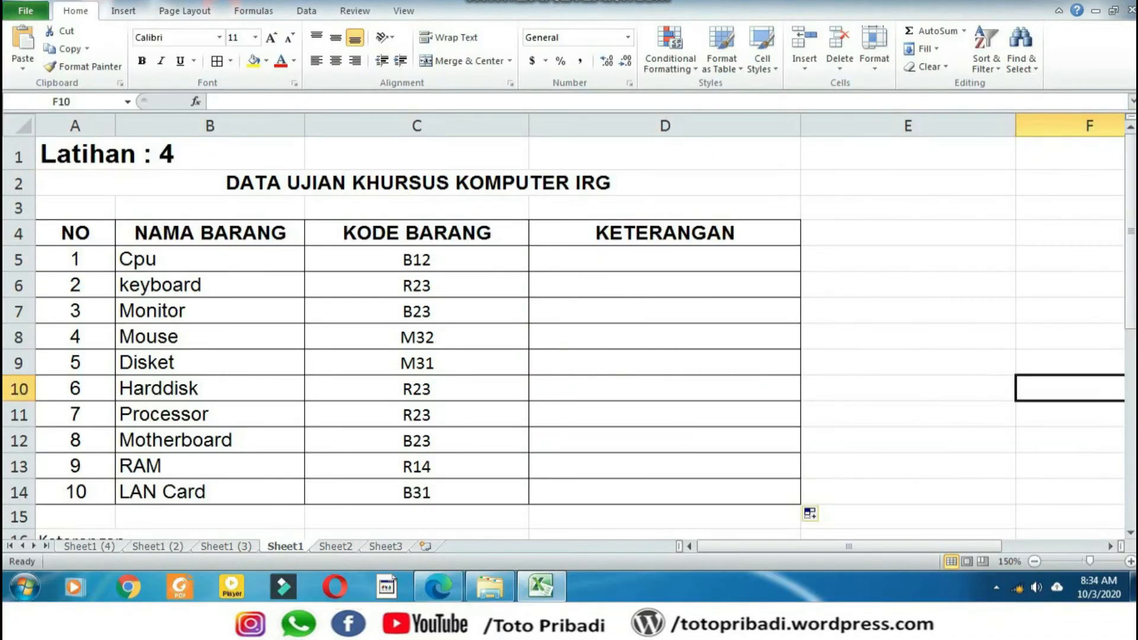
- In the Latihan 4 table, enter =IF(MID(C5,2,1)="1","PEMBELIAN",IF(MID(C5,2,1)="2","PENJUALAN","KRIDIT")) in D5
click(1069, 154)
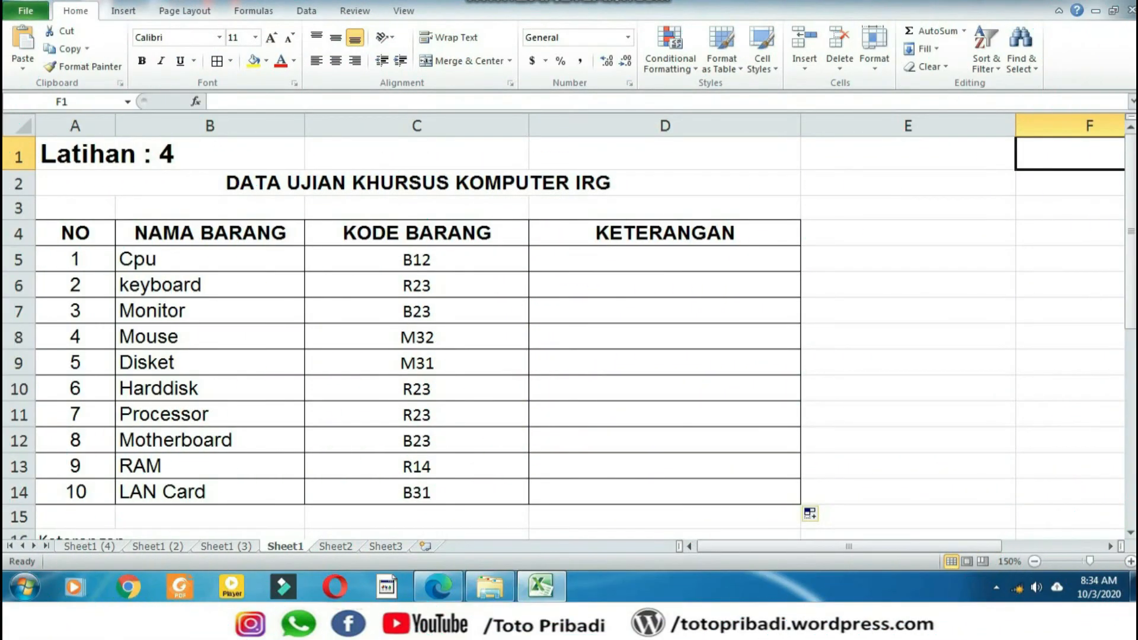
click(664, 258)
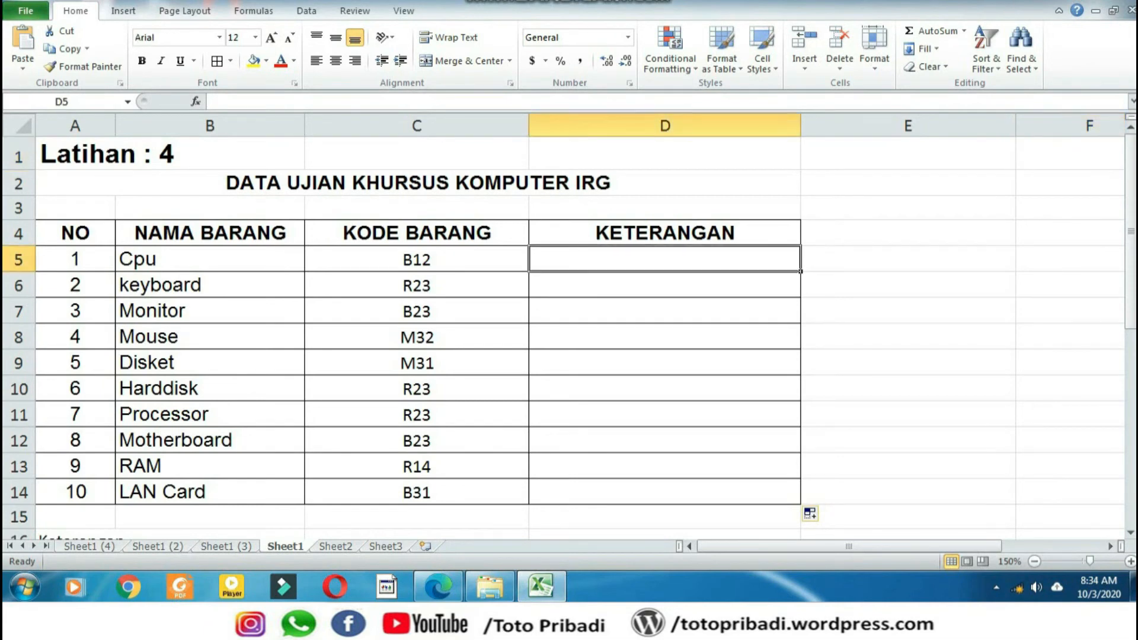
text(=)
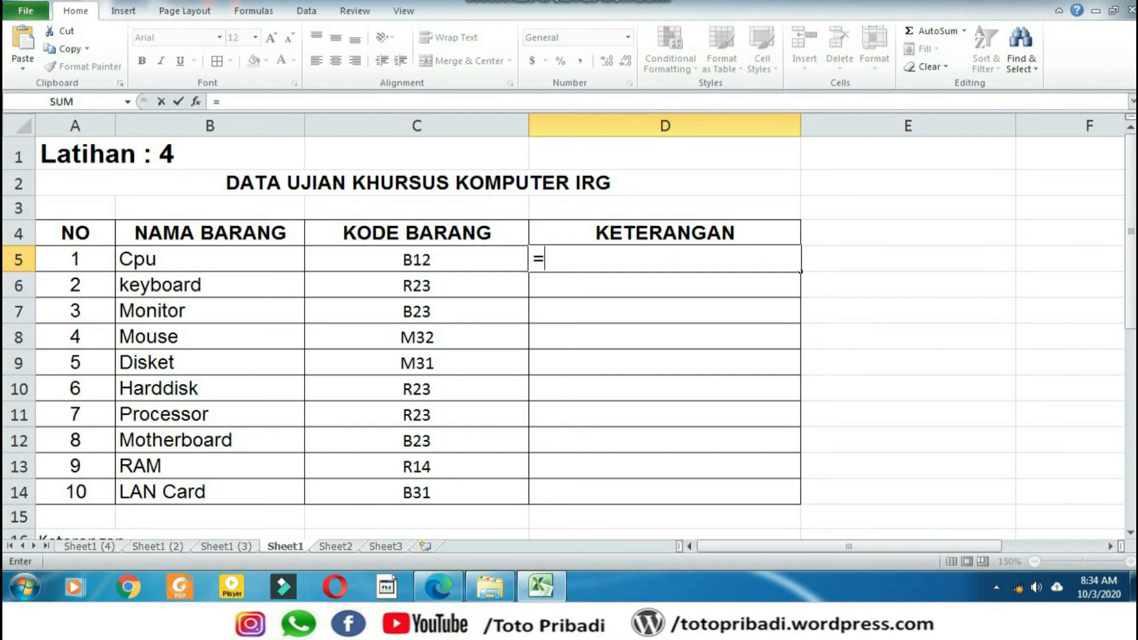
text(IF)
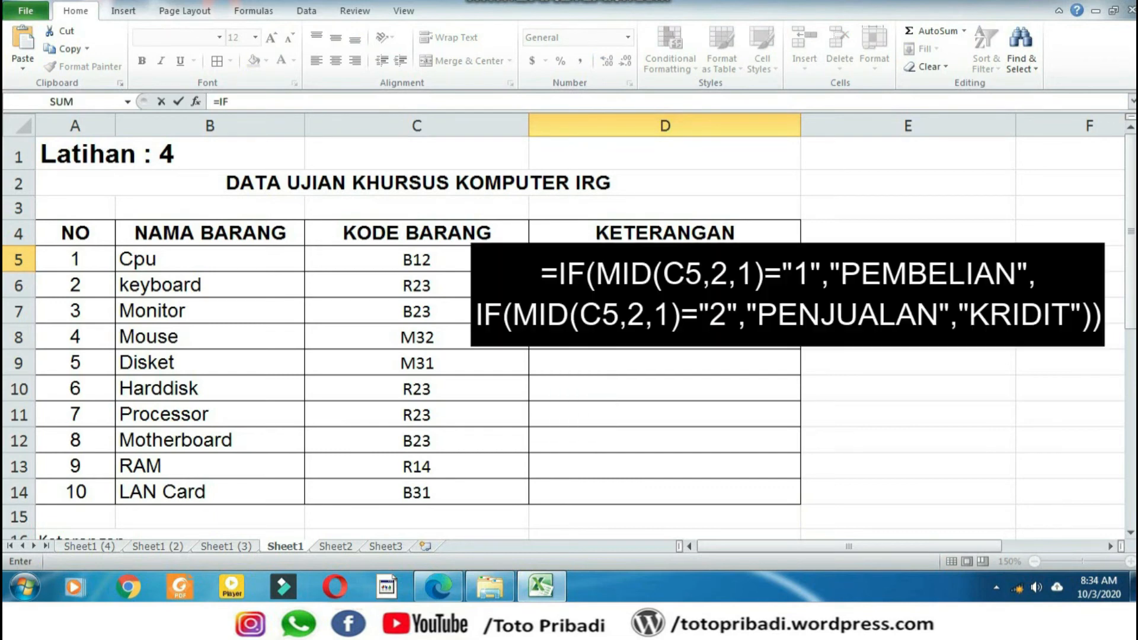
text((MID(C5,2,1)=)
text("1","PEMBELIAN",IF(MID(C5,2,1)="2","PENJUALAN","KRIDIT")))
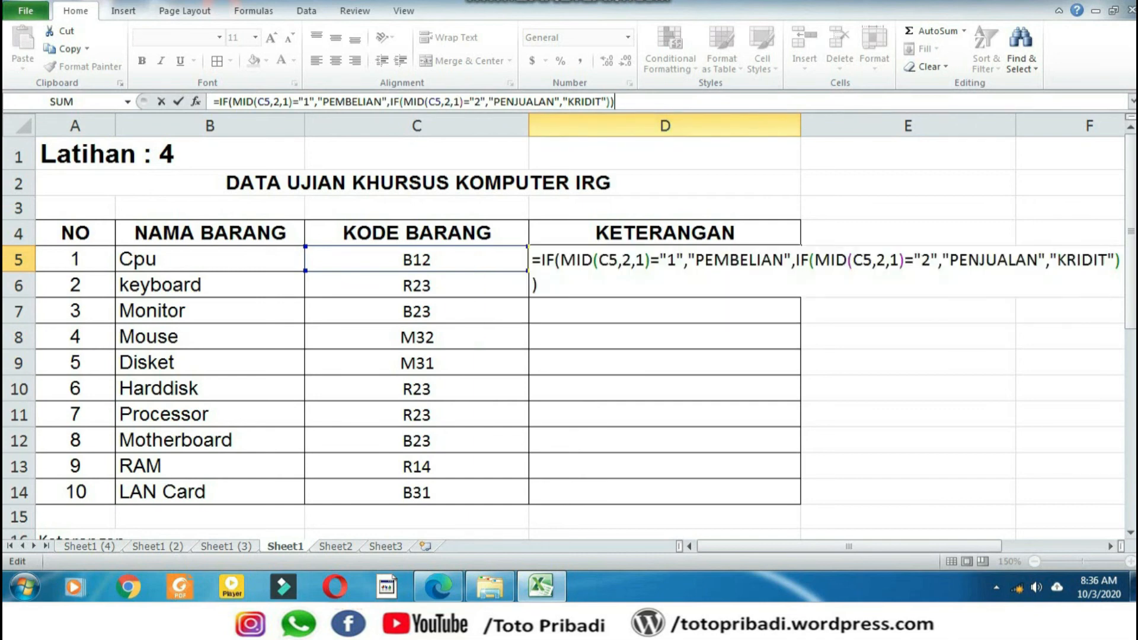
key(Return)
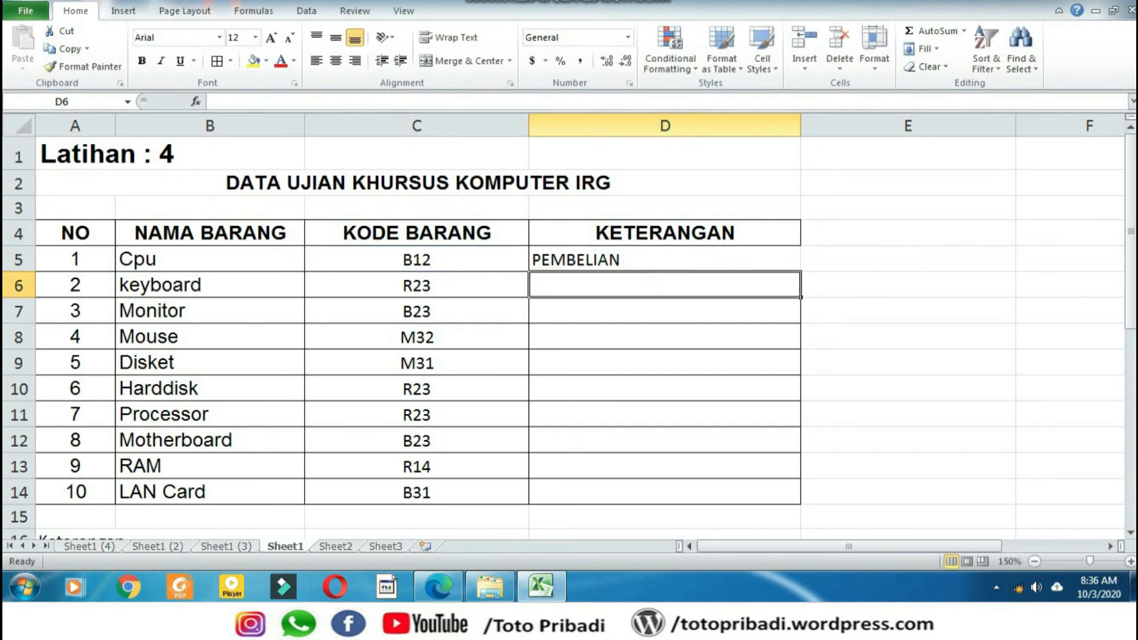
- Fill the IF and MID formula from D5 down the KETERANGAN column through D14
click(664, 259)
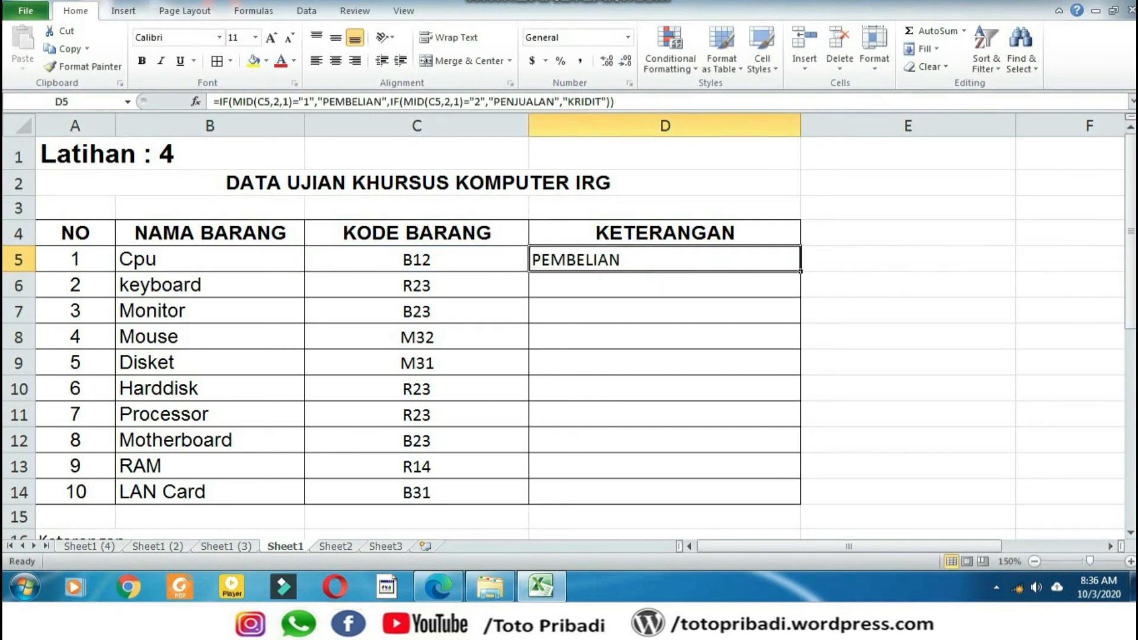
drag(800, 272, 797, 496)
click(1069, 233)
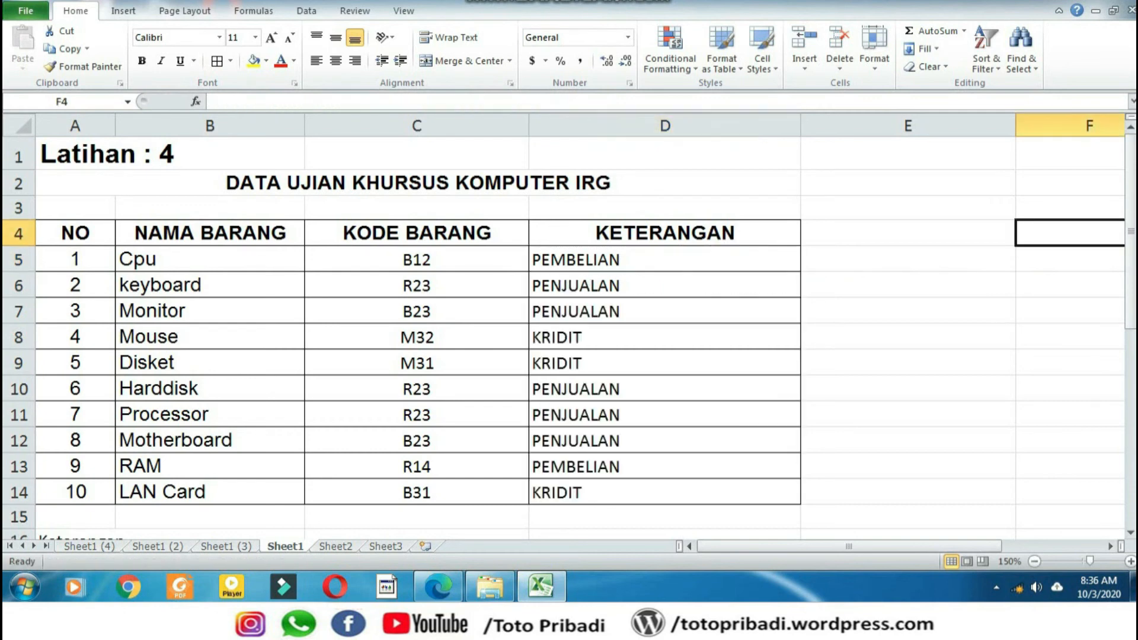